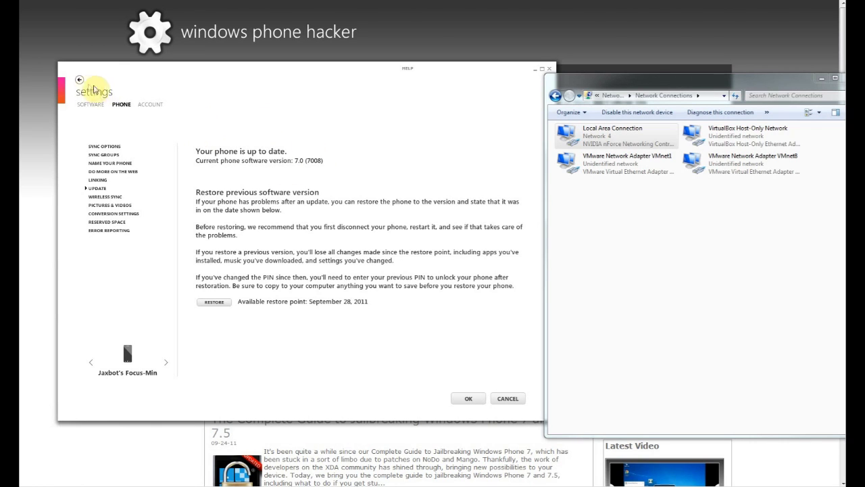
- Return to the phone overview, reopen the phone settings and check the phone for software updates
click(79, 80)
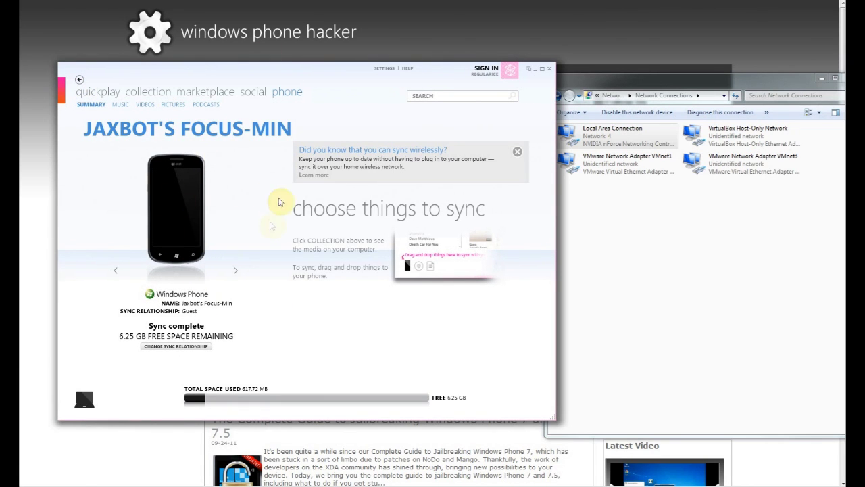
click(385, 69)
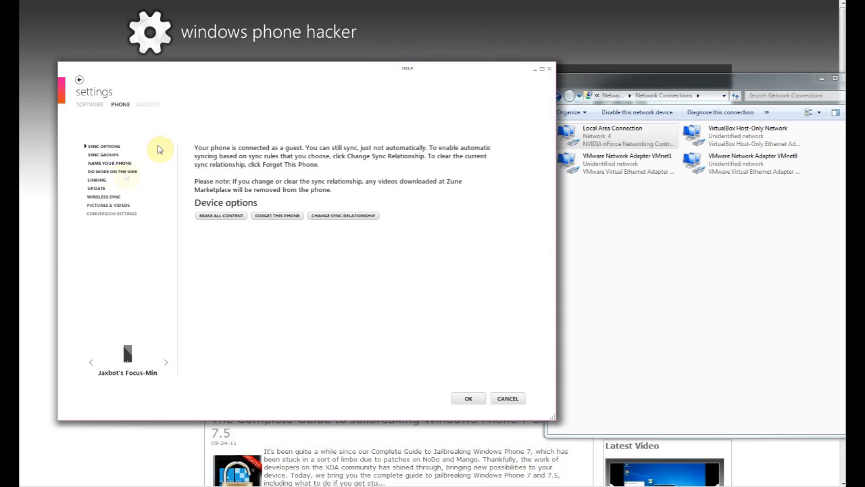
click(98, 188)
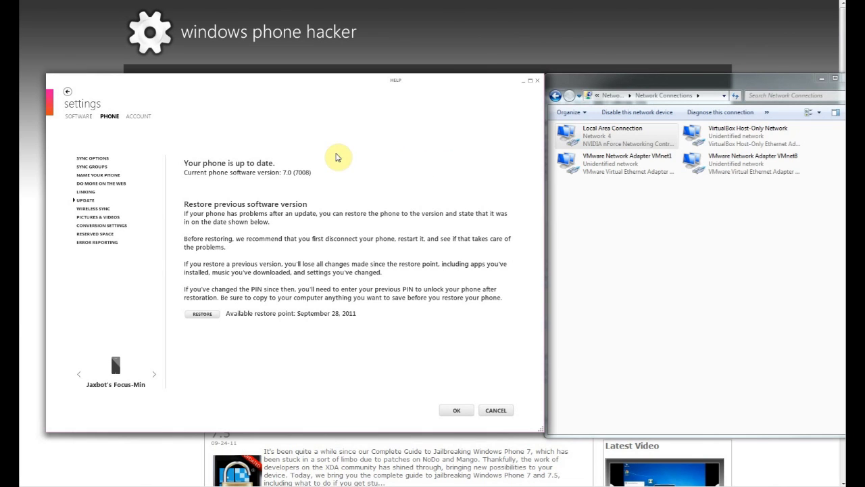
- Restart the phone's update check and disable the Local Area Connection while the check is running
click(85, 192)
click(85, 200)
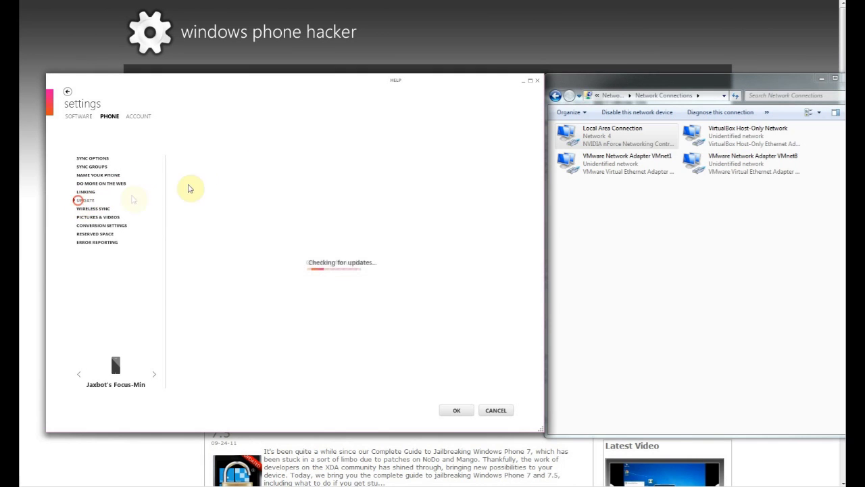
click(614, 116)
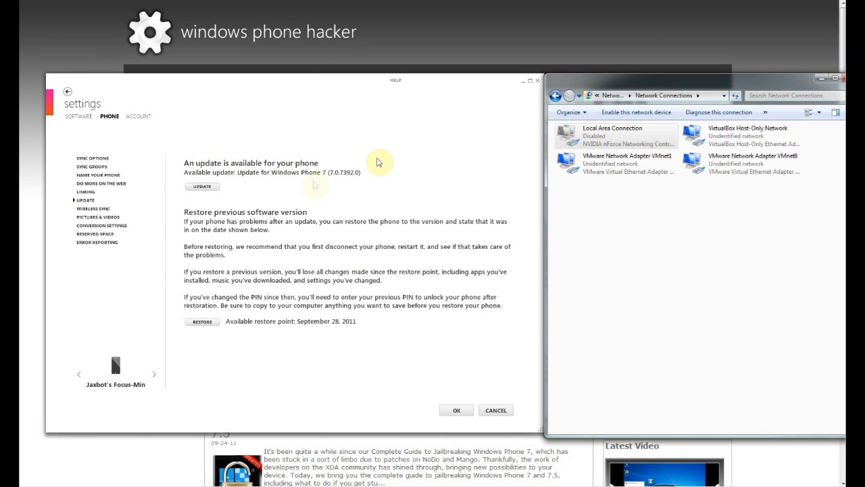
- Re-enable the Local Area Connection and start the phone's update to Windows Phone 7 (7.0.7392.0)
click(631, 112)
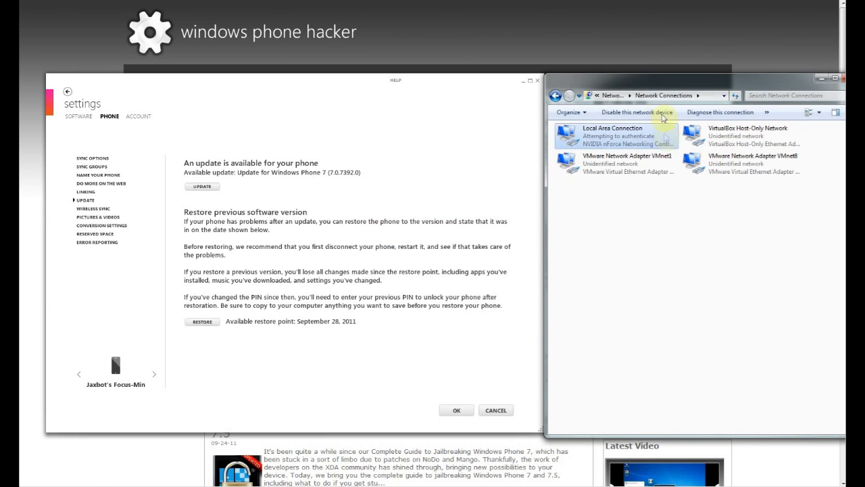
click(552, 97)
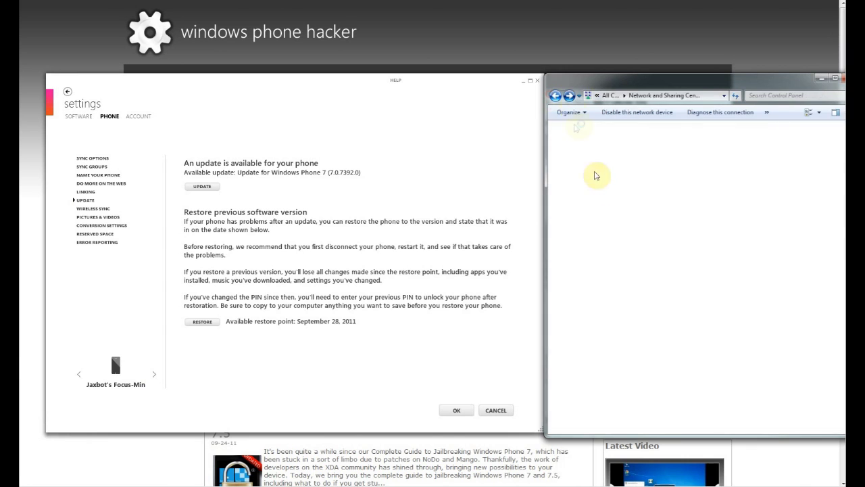
click(607, 131)
click(555, 96)
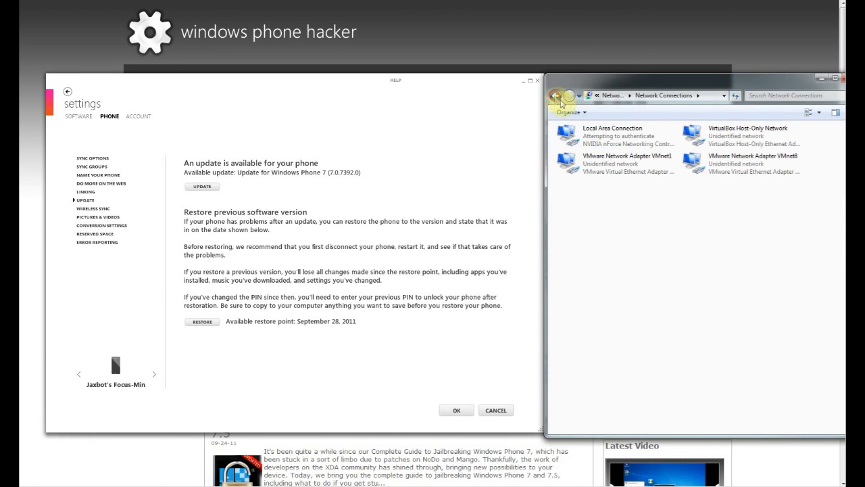
click(588, 134)
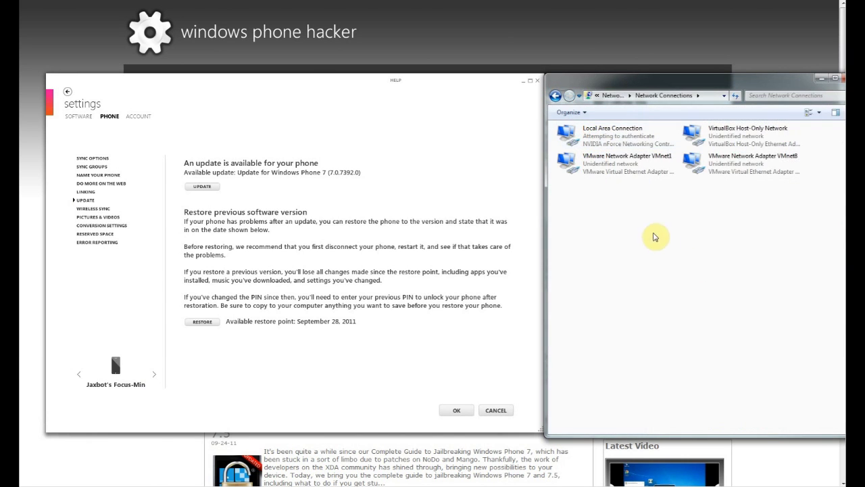
click(204, 187)
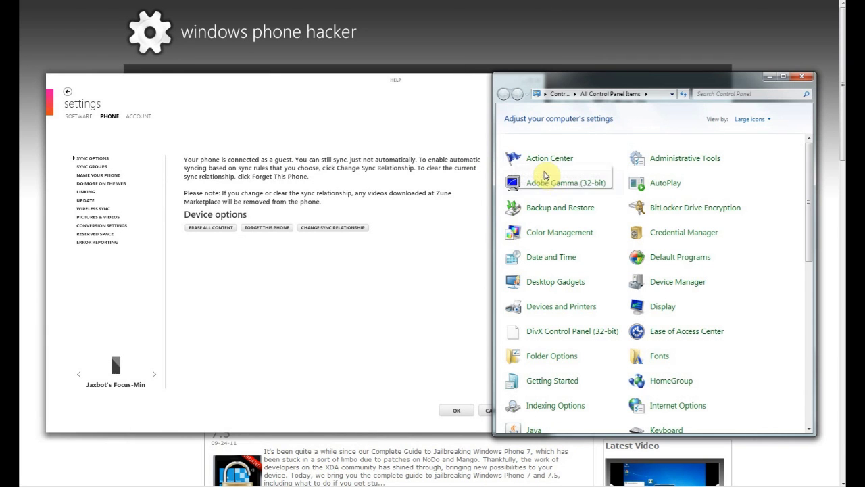
- Check the updated phone for further updates, and select the Local Area Connection among the Control Panel's network connections
click(85, 200)
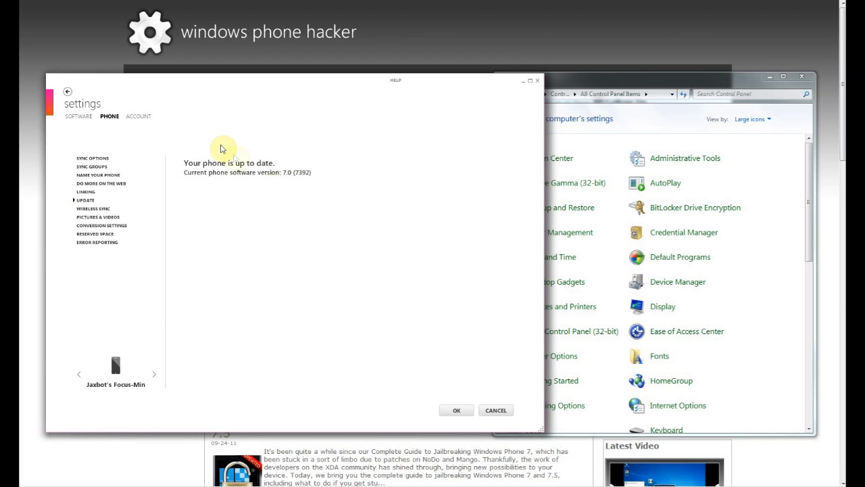
click(627, 81)
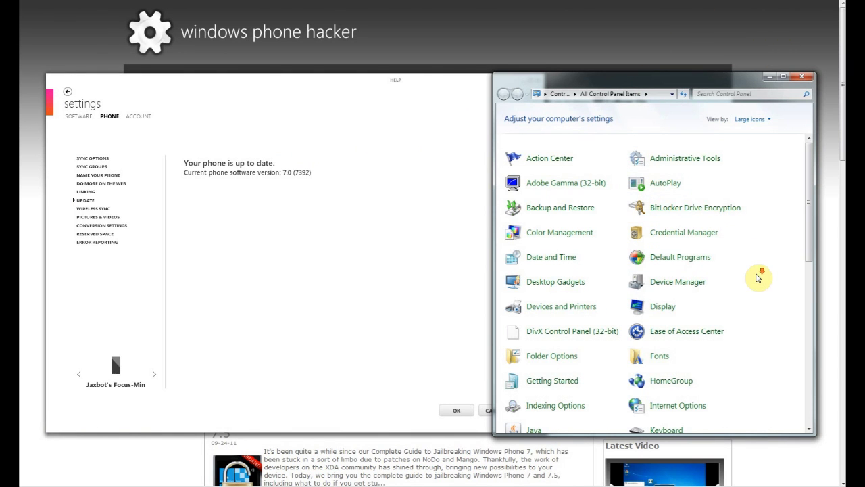
scroll(762, 279, down, 3)
scroll(764, 278, down, 1)
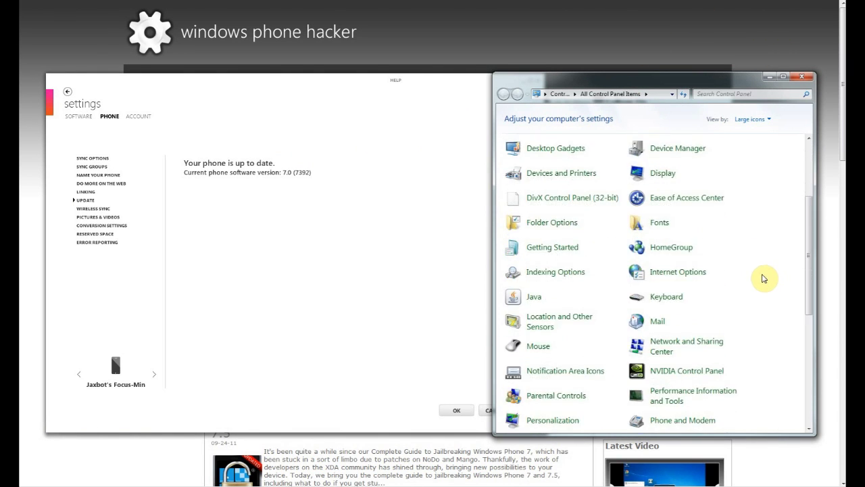
click(699, 346)
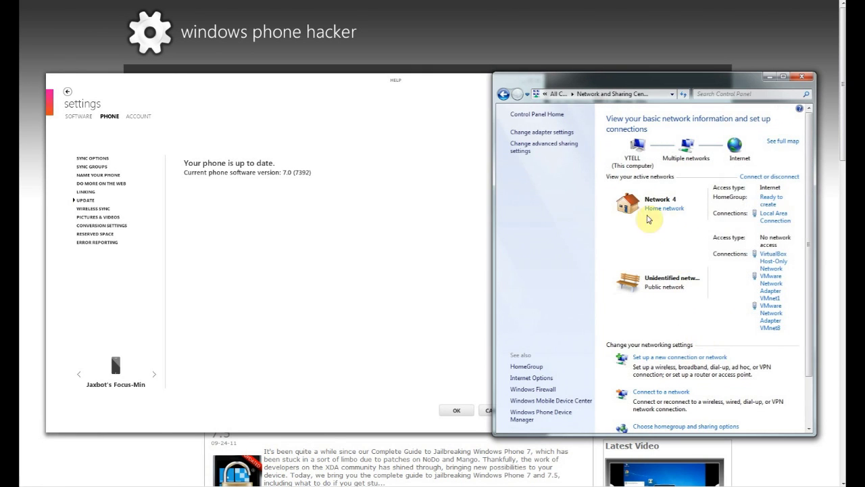
click(537, 132)
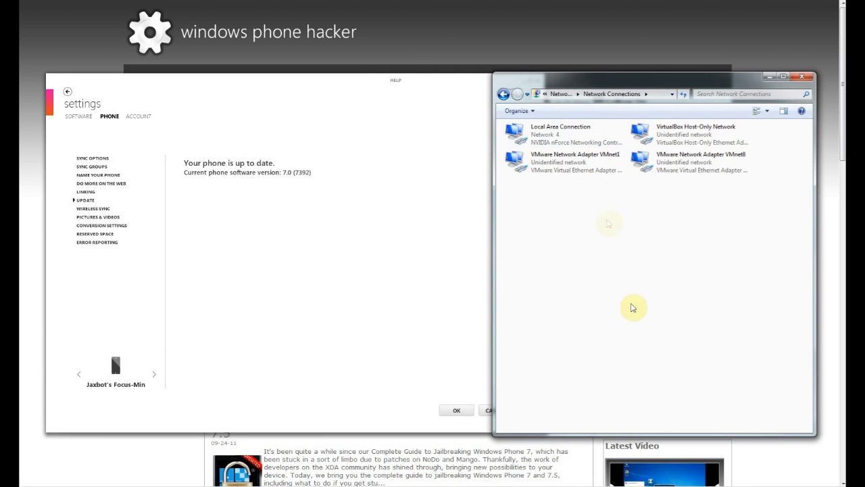
click(576, 142)
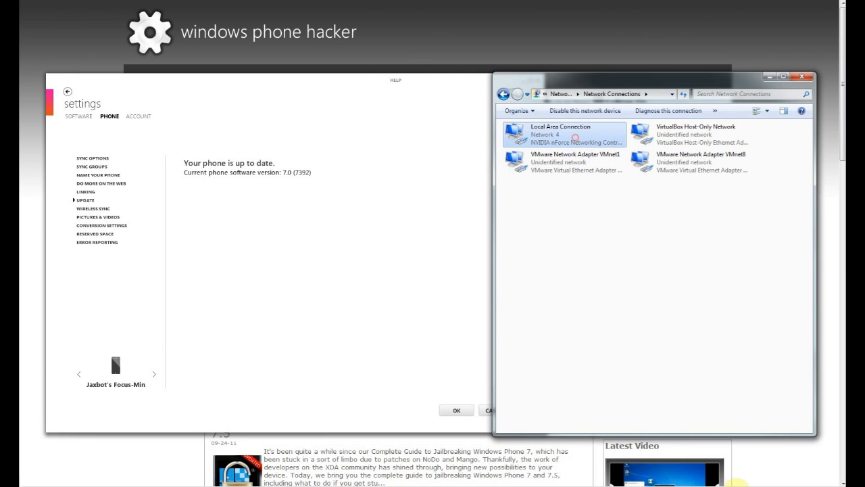
- Rerun the phone's update check from its settings and disable the Local Area Connection while it searches
click(87, 192)
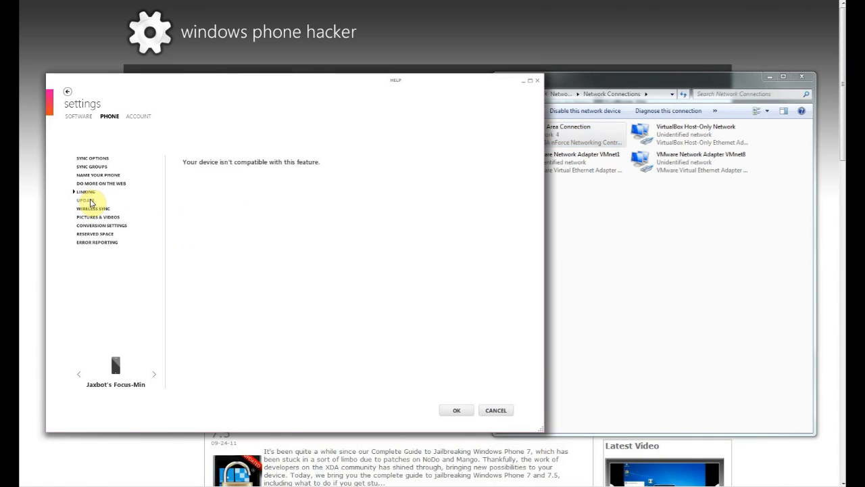
click(87, 200)
click(604, 216)
click(571, 141)
click(560, 110)
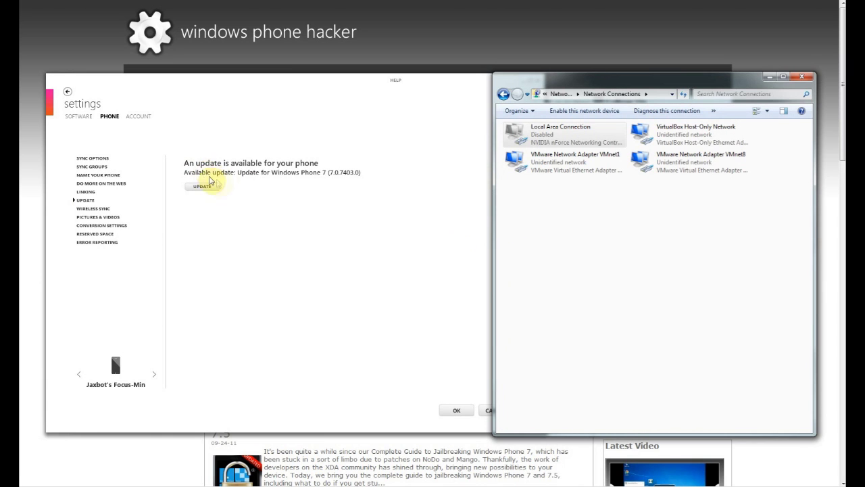
- Turn the Local Area Connection back on and open the phone's Windows Phone 7 (7.0.7403.0) update
click(338, 174)
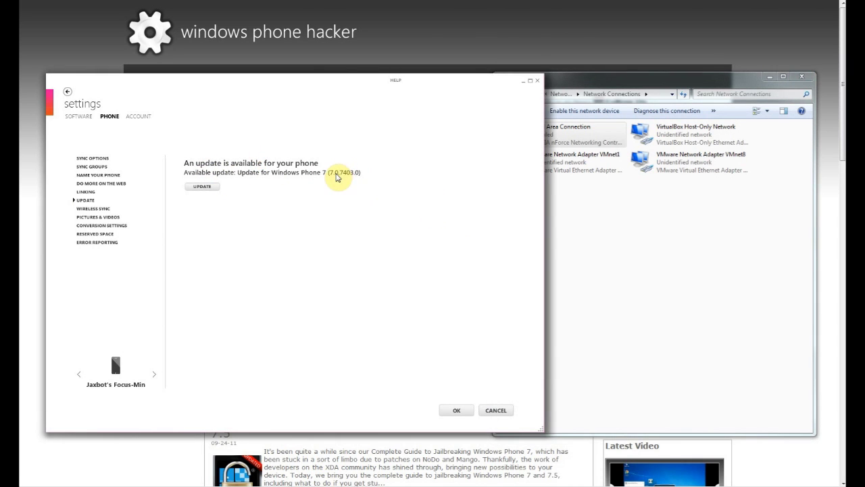
click(549, 196)
click(556, 129)
click(571, 111)
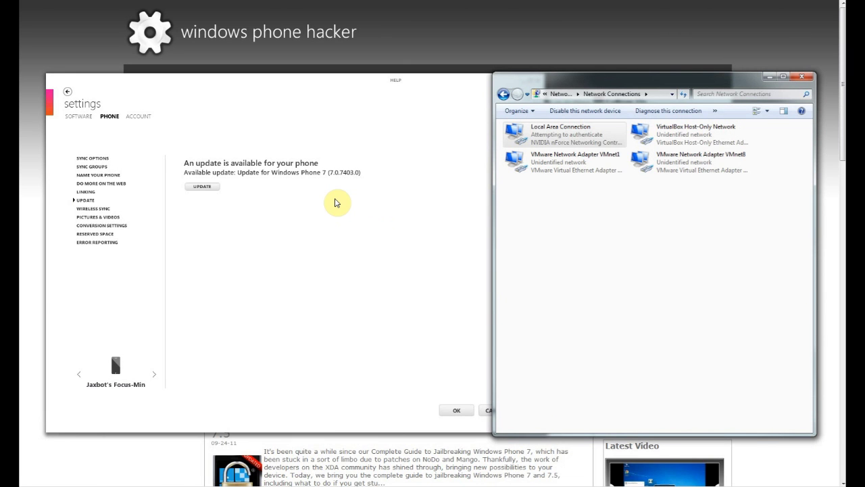
click(202, 186)
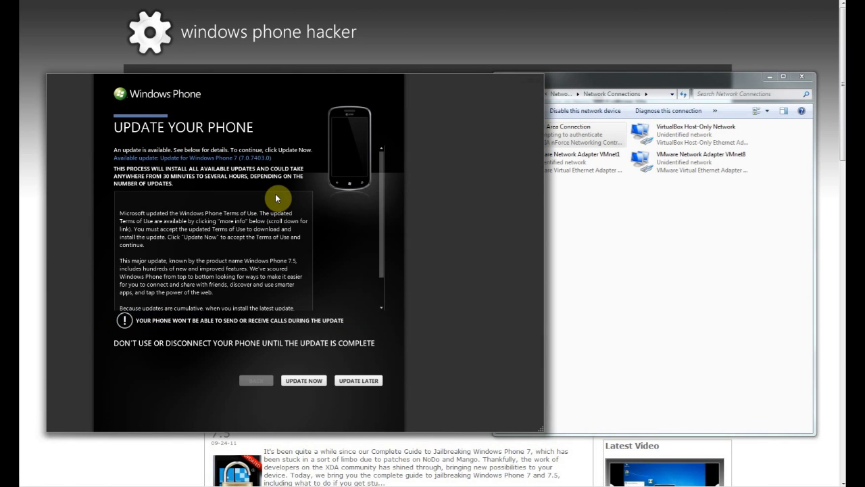
- Start installing the Windows Phone 7 (7.0.7403.0) update, reviewing the update details before and during the installation
scroll(384, 266, down, 2)
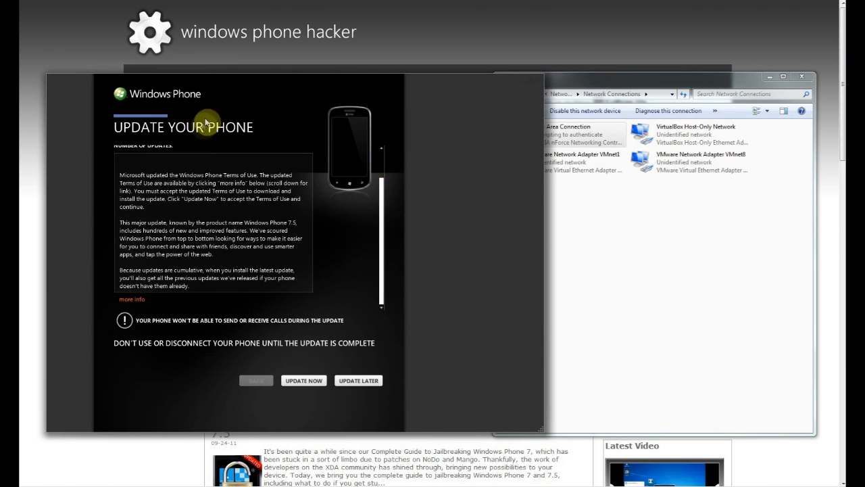
scroll(380, 270, up, 2)
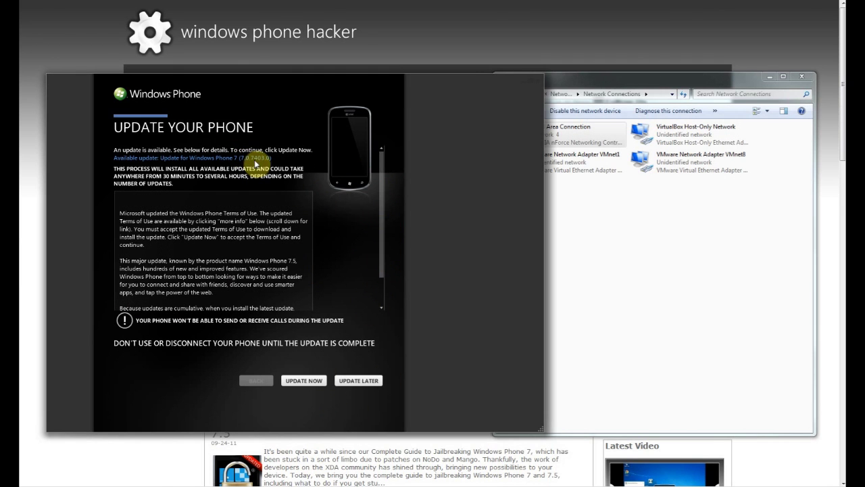
scroll(384, 234, down, 2)
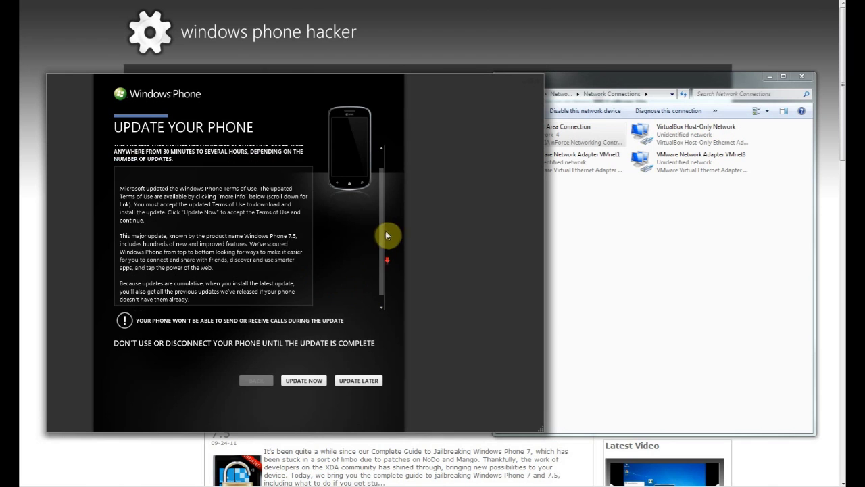
click(303, 381)
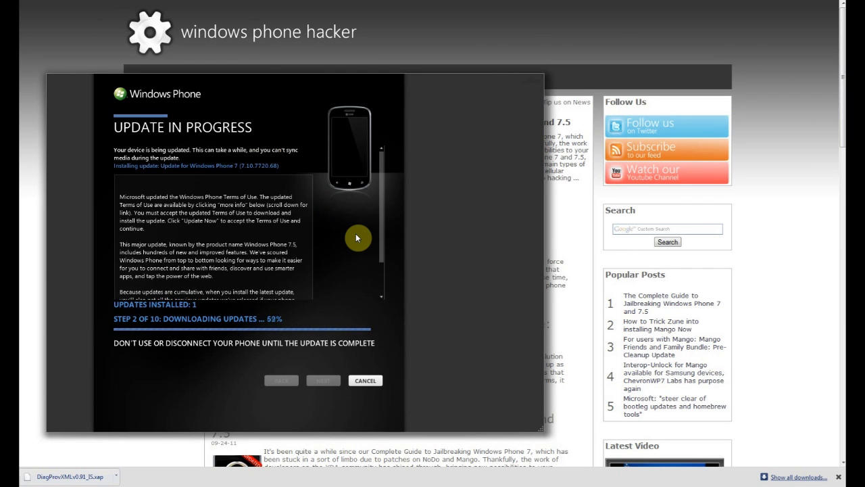
drag(380, 228, 353, 269)
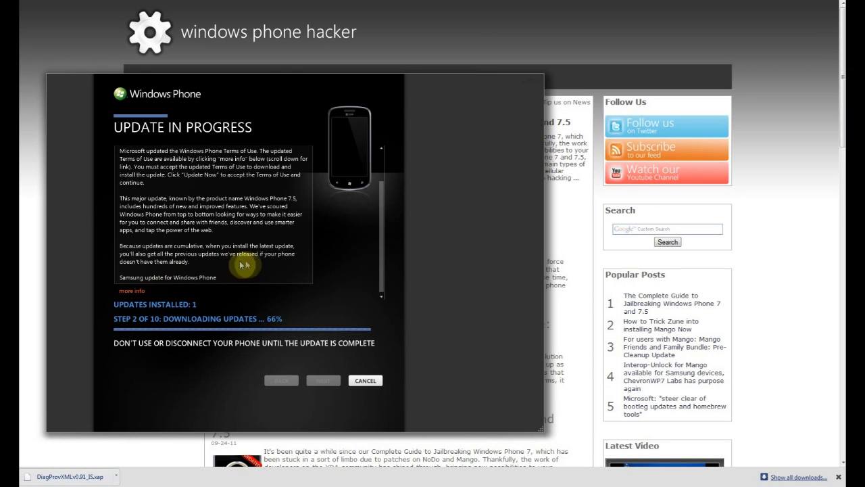
drag(384, 240, 157, 185)
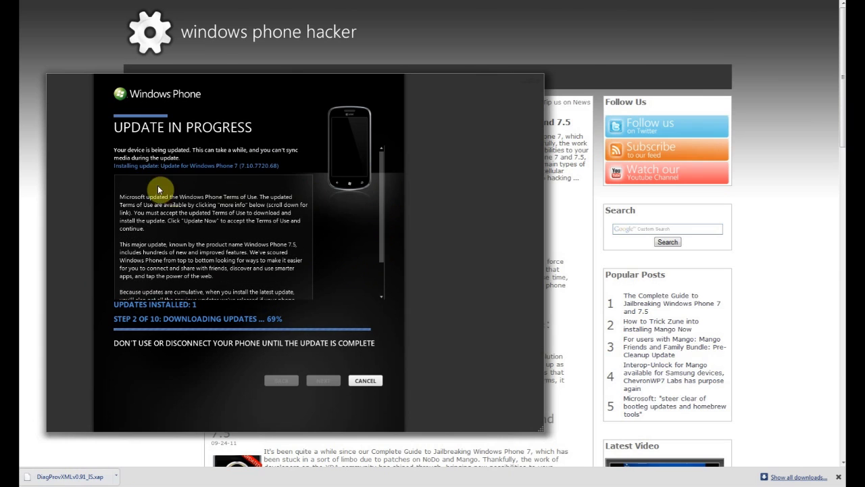